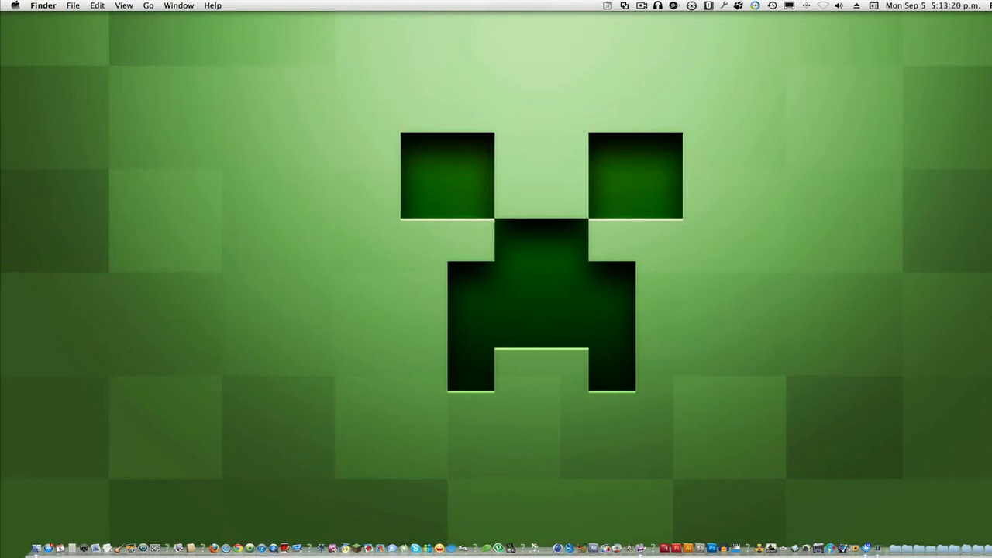
Launch TextEdit from the Dock and close its untitled document window, leaving TextEdit running
{"action": "left_click", "coordinate": [107, 549]}
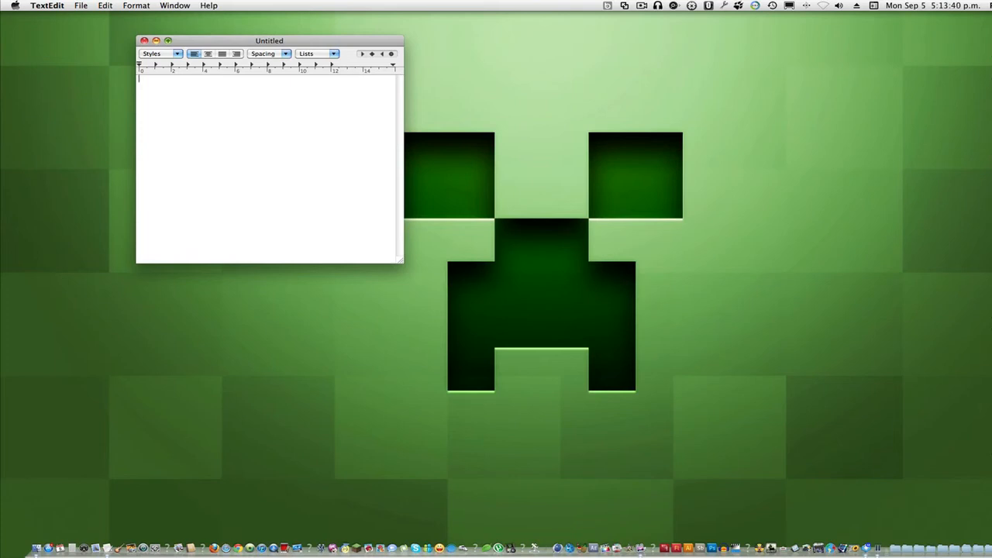
{"action": "left_click", "coordinate": [144, 40]}
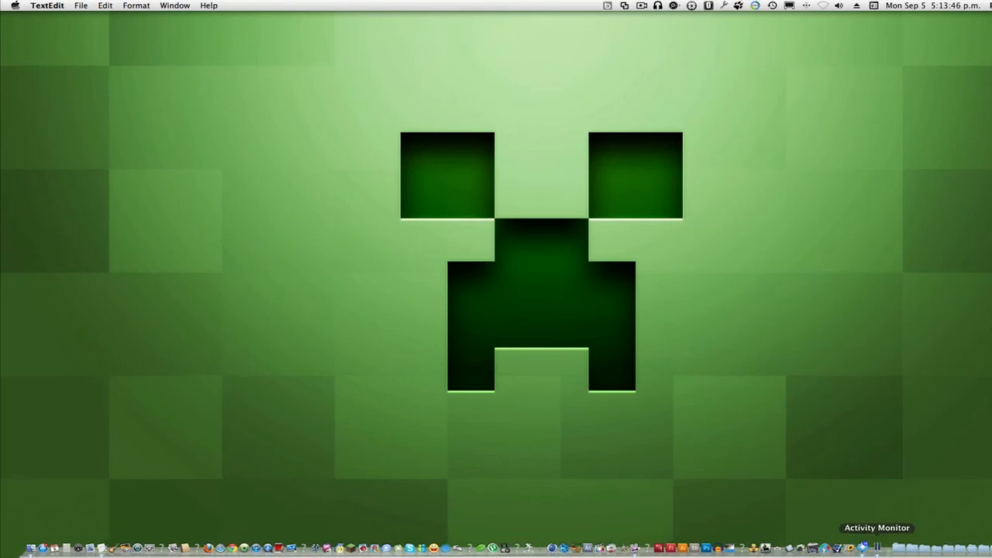
Locate the still-running TextEdit process in Activity Monitor, then bring TextEdit back with a fresh untitled window
{"action": "left_click", "coordinate": [882, 548]}
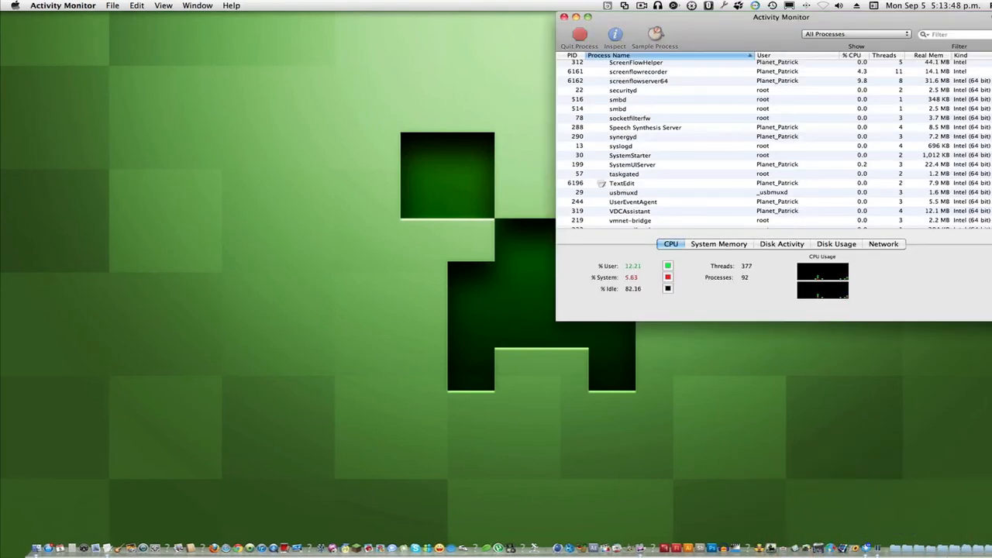
{"action": "left_click", "coordinate": [622, 183]}
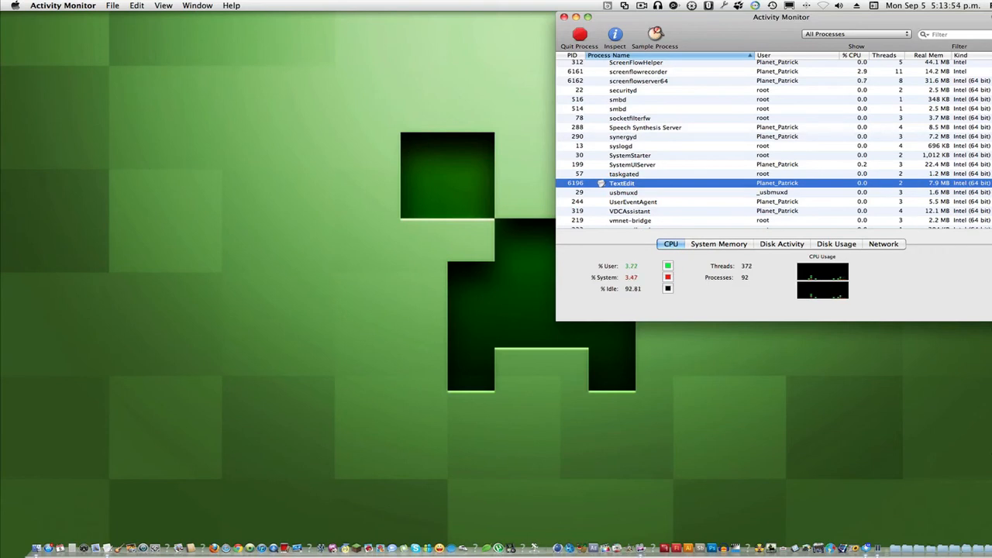
{"action": "left_click", "coordinate": [107, 545]}
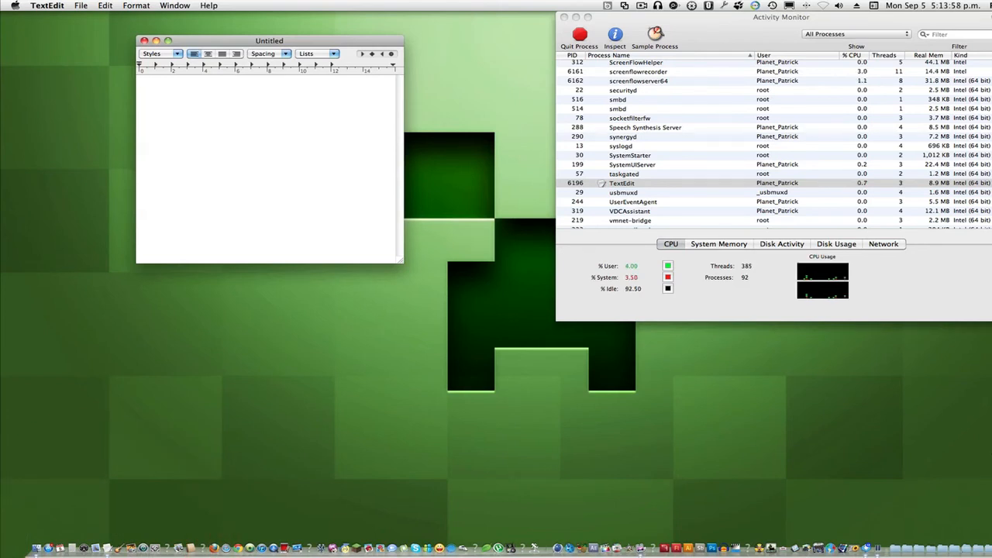
Browse the TextEdit application menu, dismiss it, then quit TextEdit entirely with Cmd+Q
{"action": "left_click", "coordinate": [47, 6]}
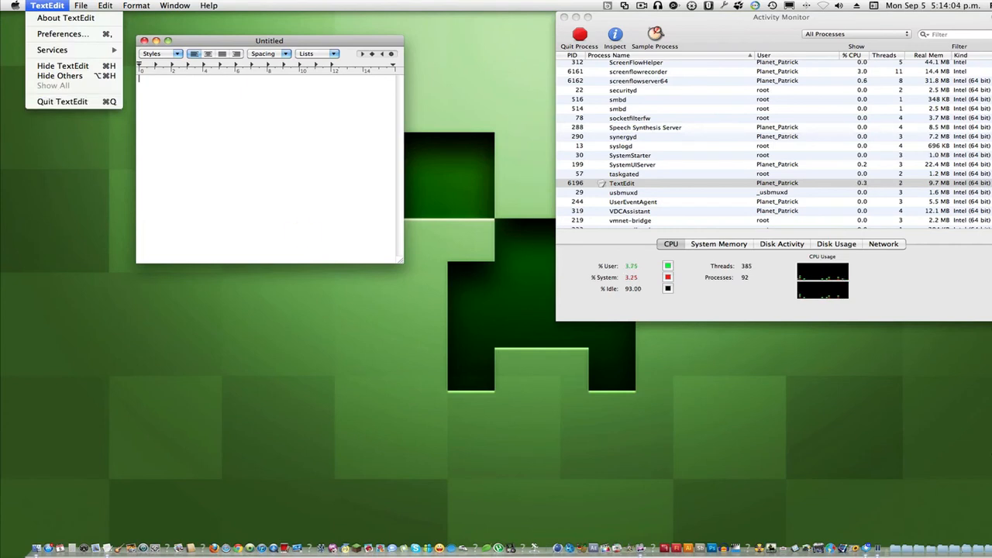
{"action": "left_click", "coordinate": [302, 235]}
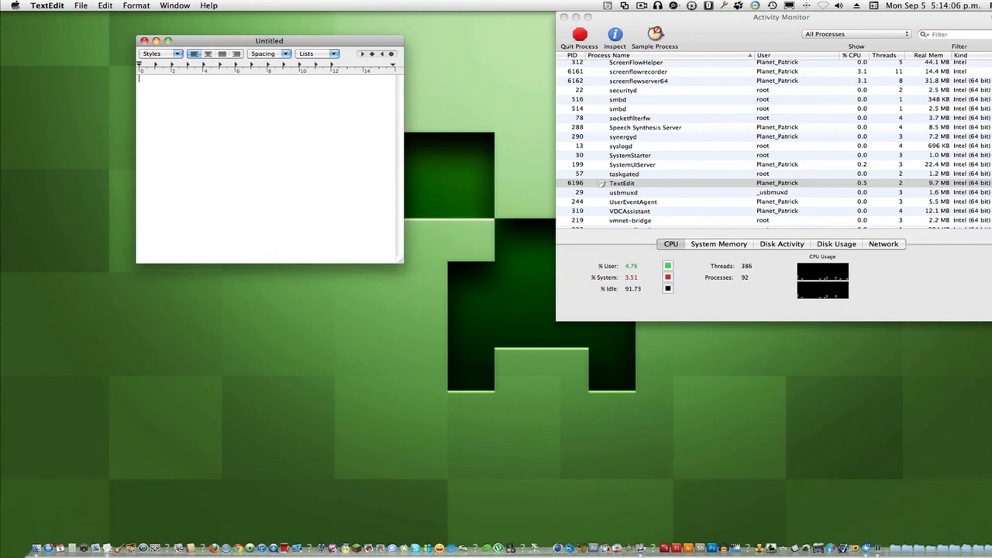
{"action": "key", "text": "super+q"}
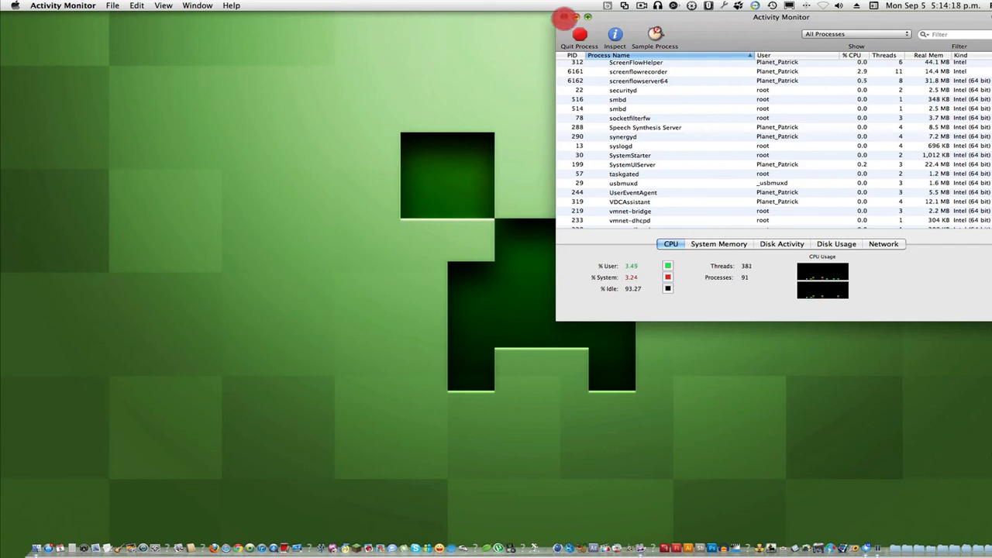
Close the Activity Monitor window and return focus to the empty desktop with Finder frontmost
{"action": "left_click", "coordinate": [564, 16]}
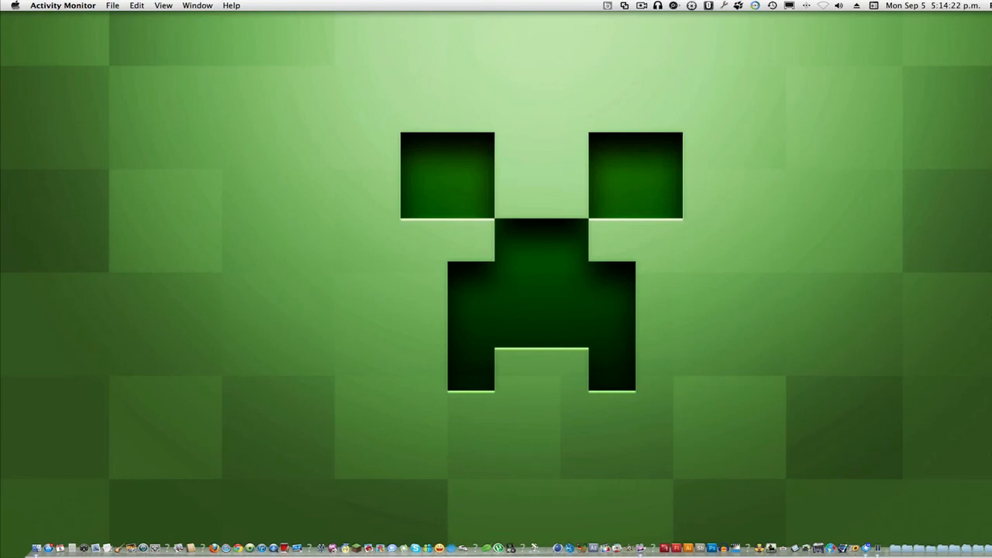
{"action": "left_click_drag", "start_coordinate": [378, 116], "coordinate": [713, 473]}
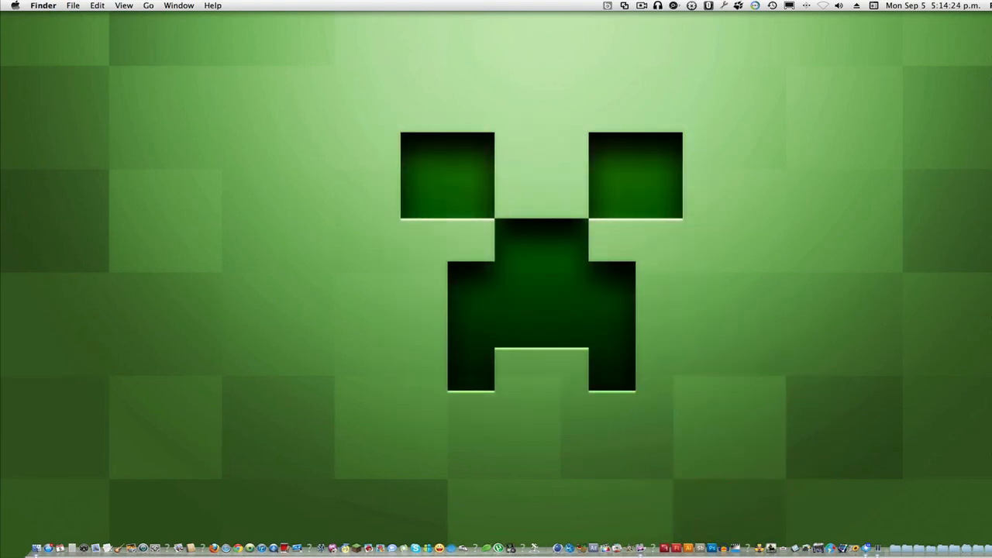